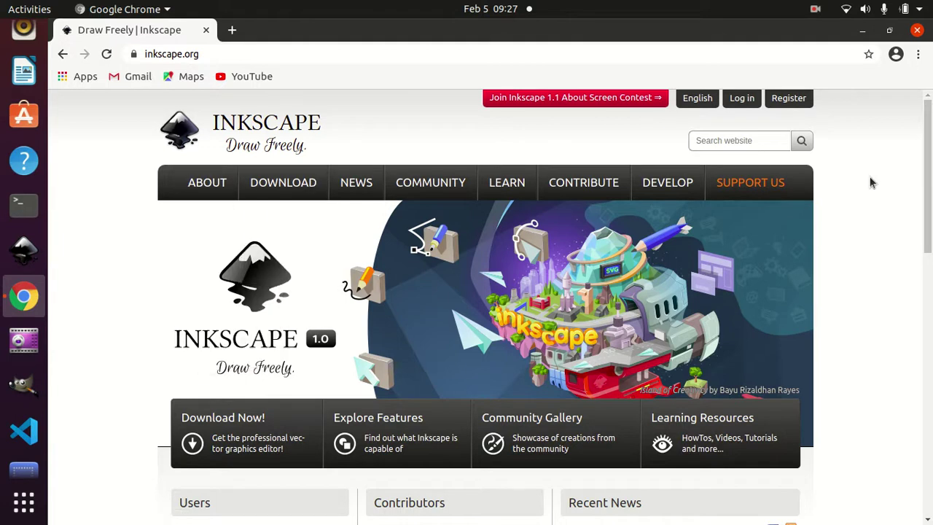
Scroll the inkscape.org homepage to reach DOWNLOAD's Current Version, Development and Extensions options.
{"action": "left_click_drag", "start_coordinate": [925, 131], "coordinate": [925, 211]}
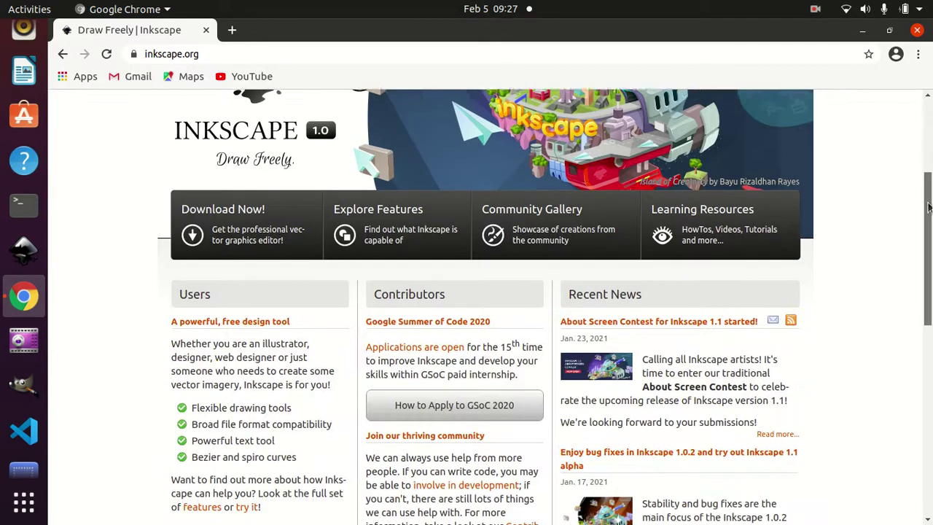
{"action": "scroll", "coordinate": [490, 306], "scroll_direction": "up", "scroll_amount": 5}
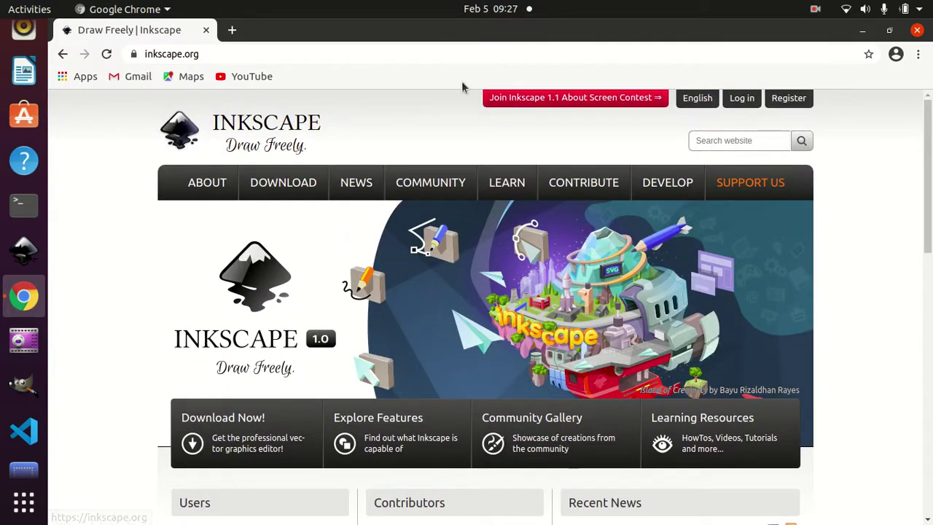
{"action": "left_click", "coordinate": [163, 54]}
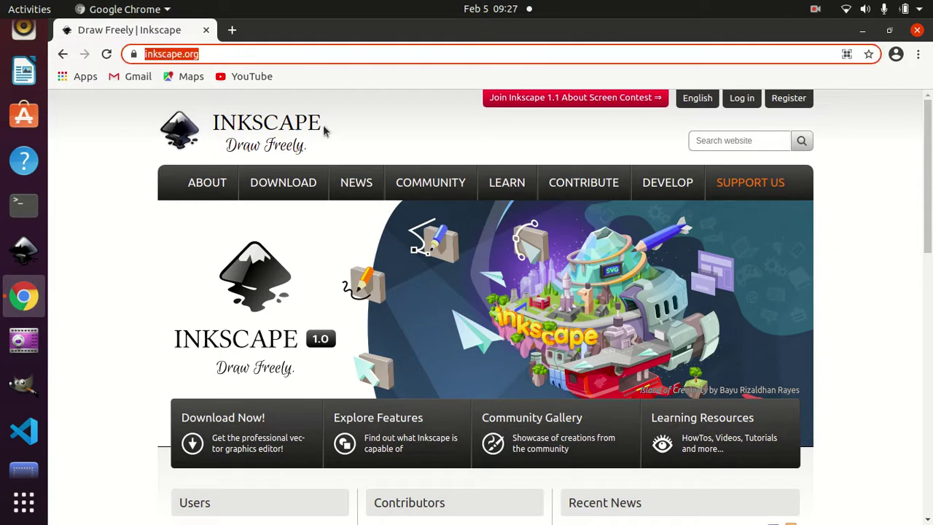
{"action": "left_click", "coordinate": [876, 163]}
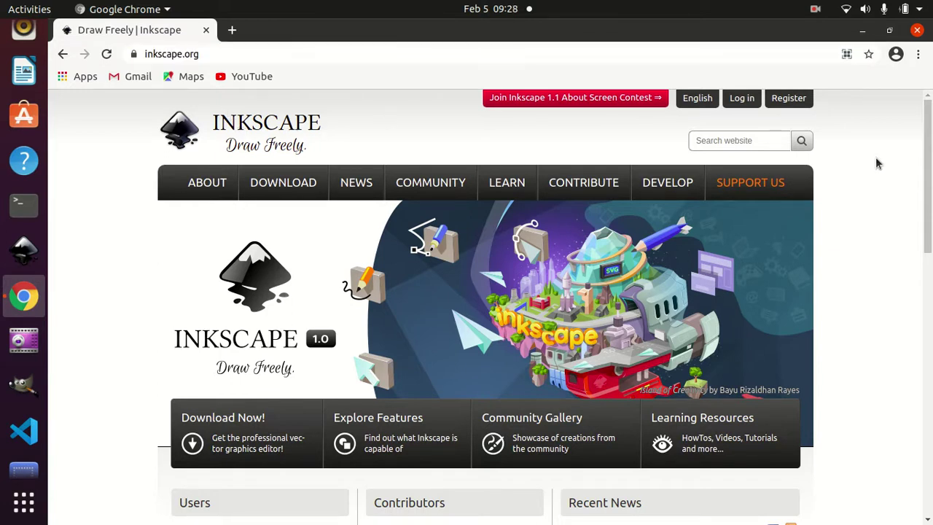
{"action": "scroll", "coordinate": [877, 163], "scroll_direction": "down", "scroll_amount": 2}
{"action": "mouse_move", "coordinate": [283, 182]}
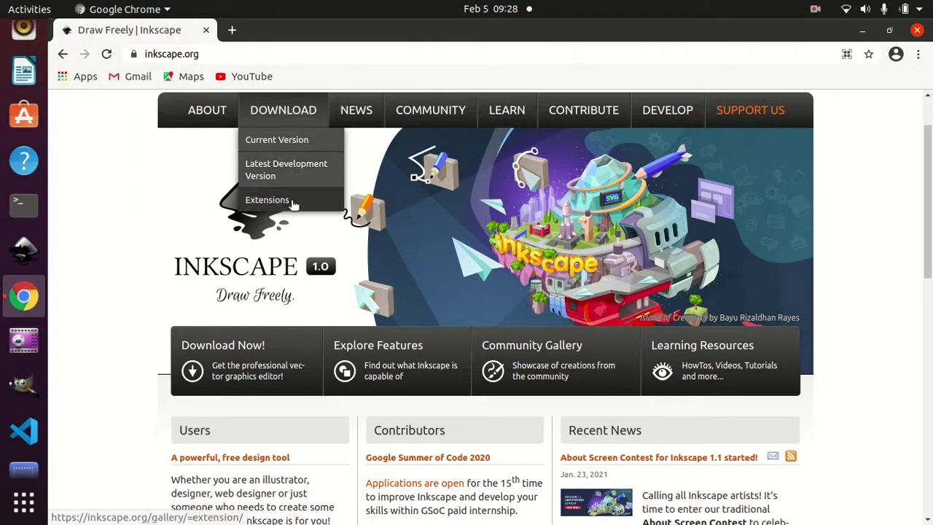
Open DOWNLOAD > Current Version and scroll through the Inkscape 1.0.2 release page.
{"action": "left_click", "coordinate": [297, 145]}
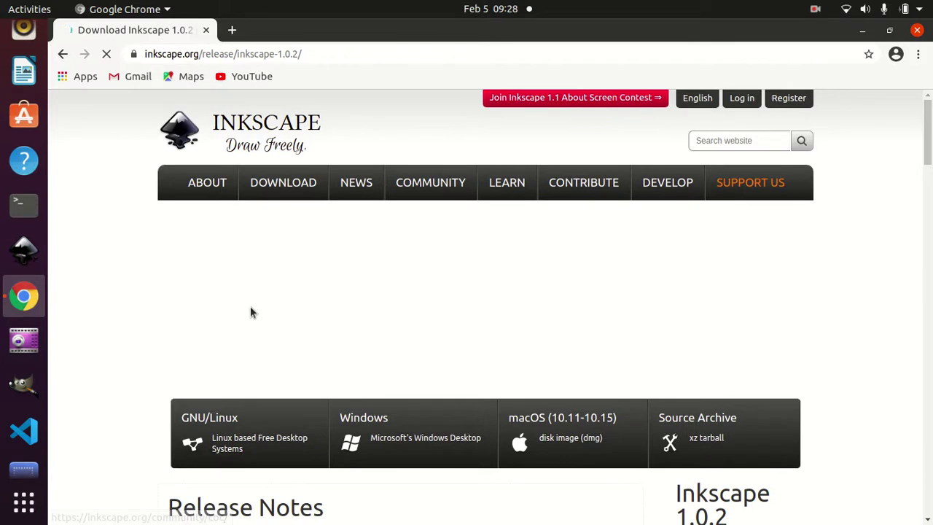
{"action": "scroll", "coordinate": [258, 299], "scroll_direction": "down", "scroll_amount": 1}
{"action": "scroll", "coordinate": [269, 271], "scroll_direction": "down", "scroll_amount": 1}
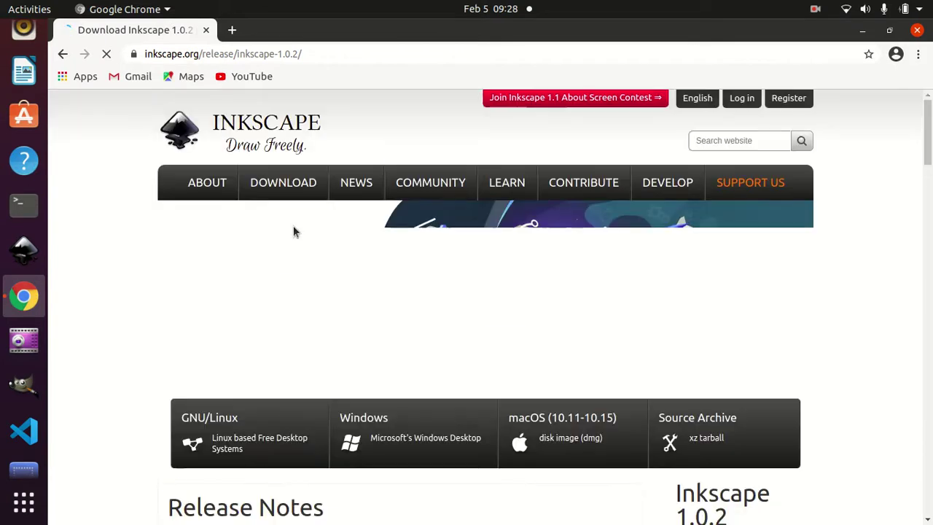
{"action": "scroll", "coordinate": [288, 233], "scroll_direction": "down", "scroll_amount": 2}
{"action": "scroll", "coordinate": [288, 233], "scroll_direction": "down", "scroll_amount": 1}
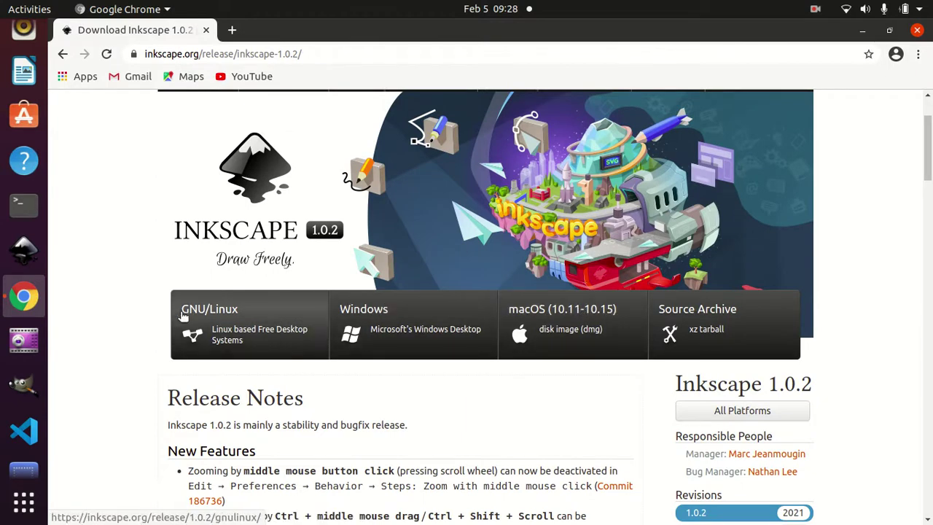
{"action": "scroll", "coordinate": [224, 321], "scroll_direction": "down", "scroll_amount": 2}
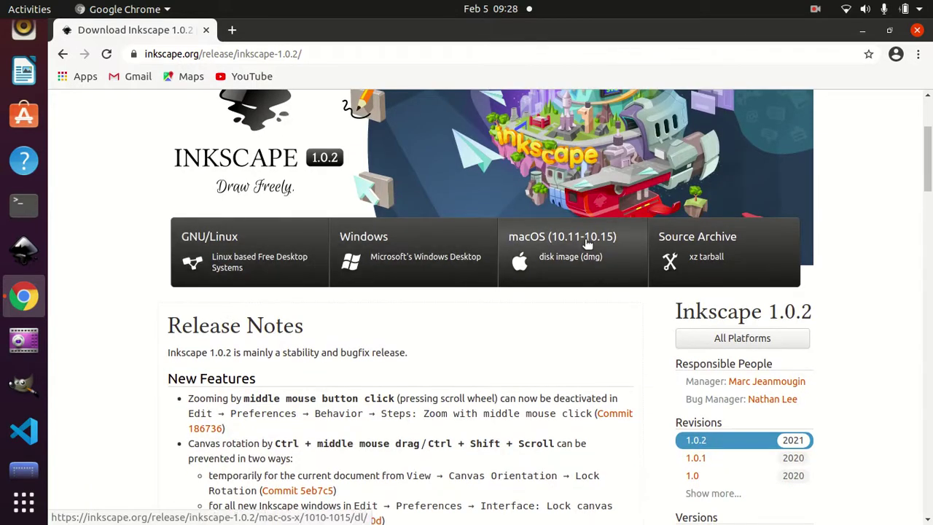
{"action": "scroll", "coordinate": [8, 211], "scroll_direction": "up", "scroll_amount": 3}
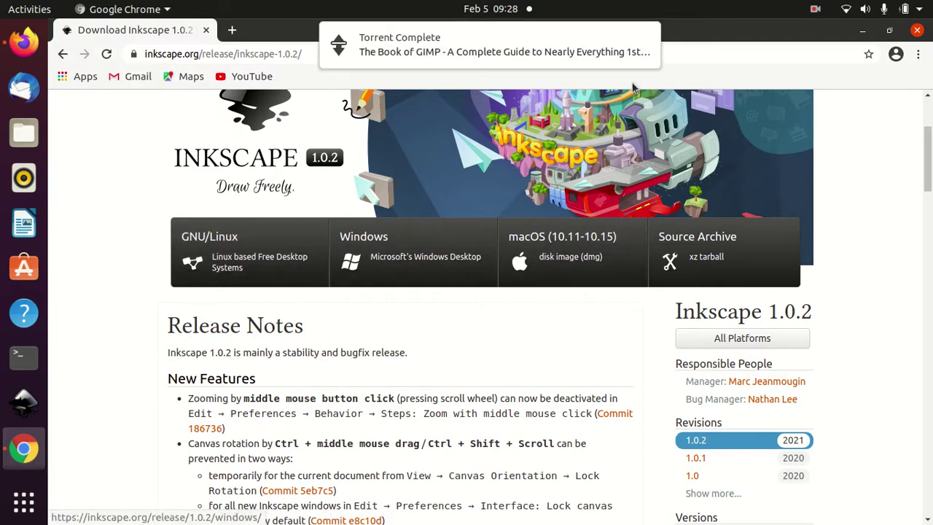
Open the GNU/Linux option and scroll through its AppImage, Flatpak and Ubuntu PPA choices.
{"action": "left_click", "coordinate": [250, 260]}
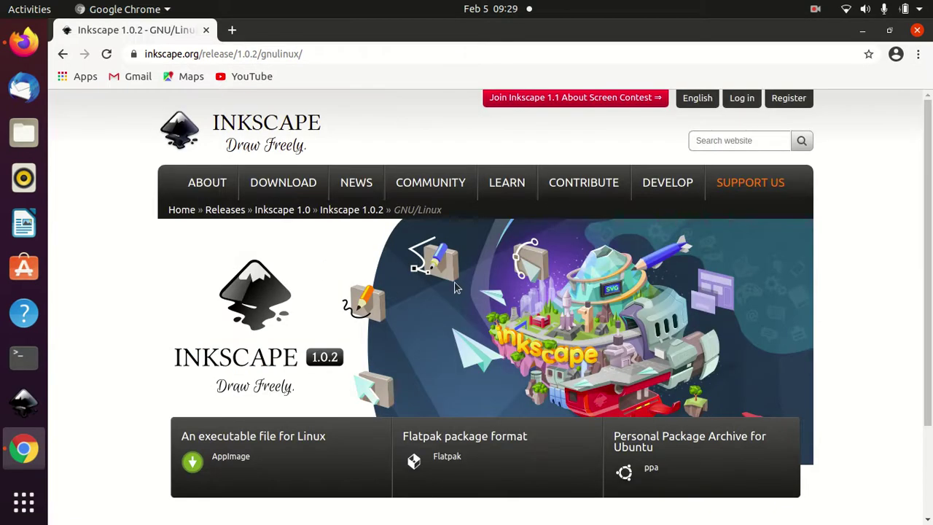
{"action": "scroll", "coordinate": [121, 322], "scroll_direction": "down", "scroll_amount": 3}
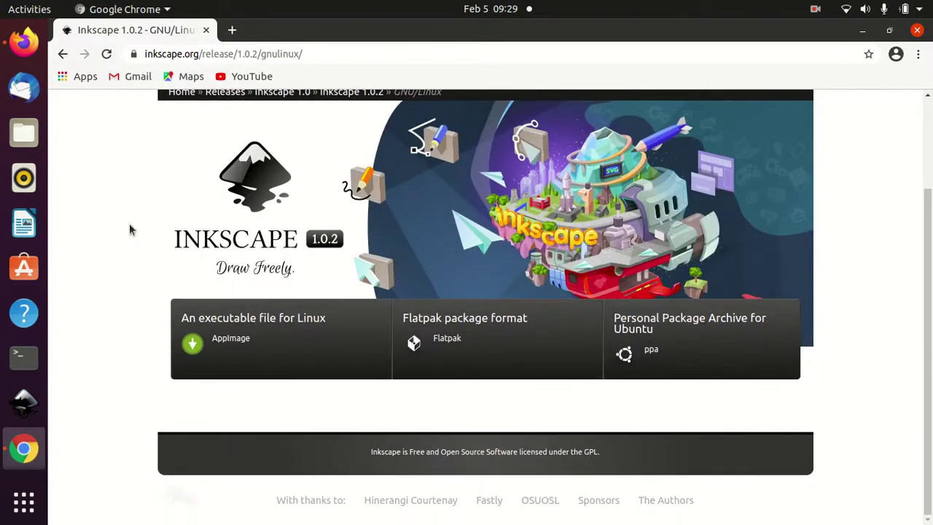
{"action": "scroll", "coordinate": [139, 248], "scroll_direction": "up", "scroll_amount": 3}
{"action": "scroll", "coordinate": [143, 246], "scroll_direction": "down", "scroll_amount": 3}
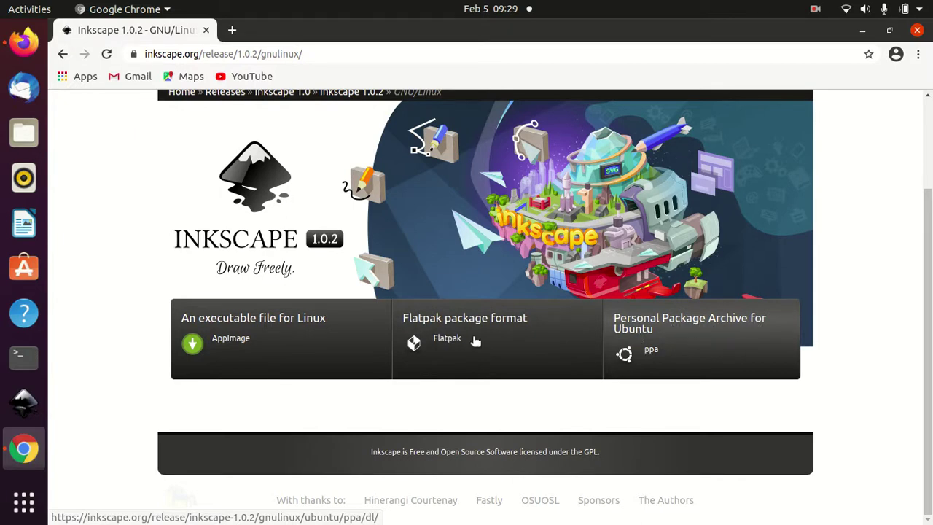
Launch Inkscape maximized and check Help > About, which reports version 0.92.5.
{"action": "left_click", "coordinate": [26, 403]}
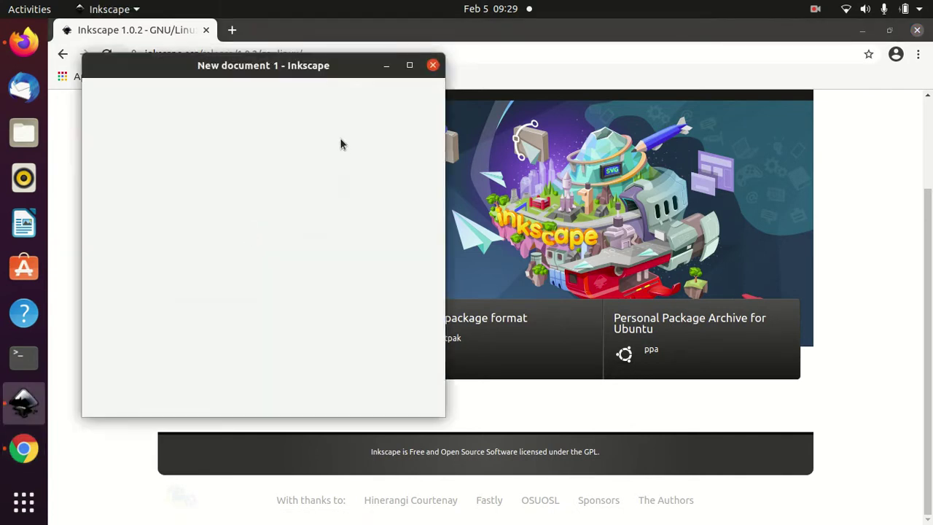
{"action": "left_click", "coordinate": [546, 68]}
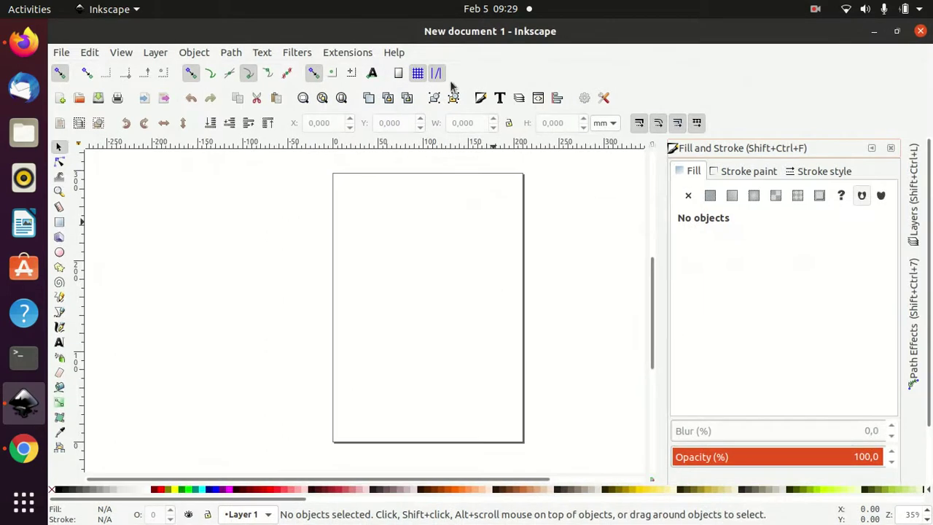
{"action": "left_click", "coordinate": [394, 53]}
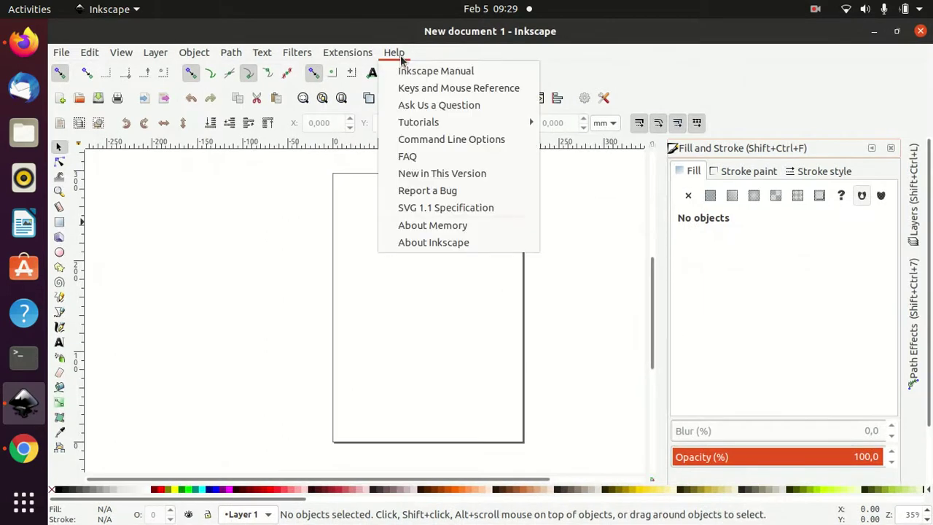
{"action": "left_click", "coordinate": [404, 243]}
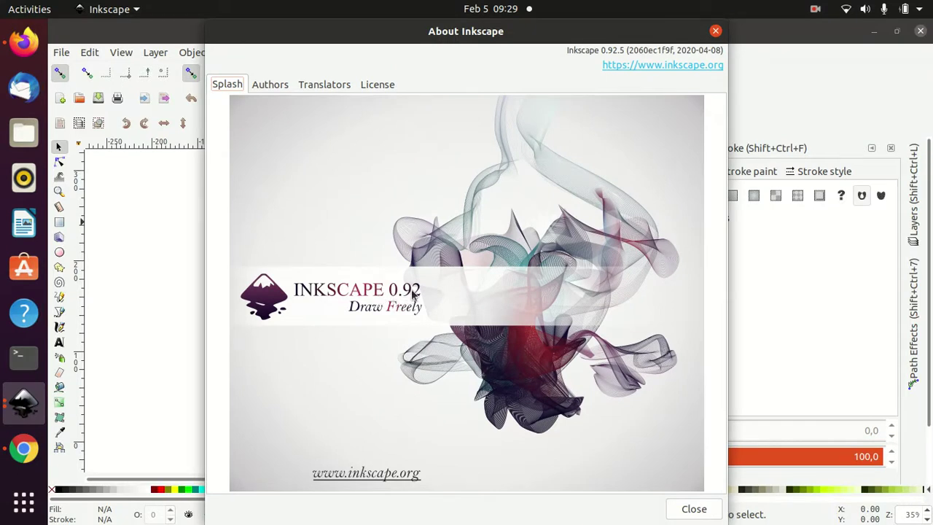
{"action": "left_click", "coordinate": [716, 31]}
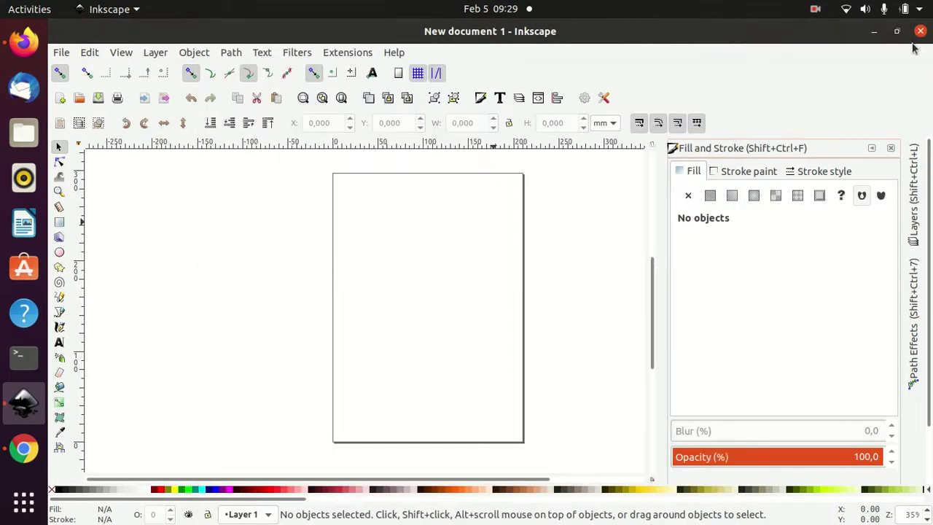
Open the Ubuntu PPA instructions page in Chrome and a Terminal window.
{"action": "left_click", "coordinate": [873, 32]}
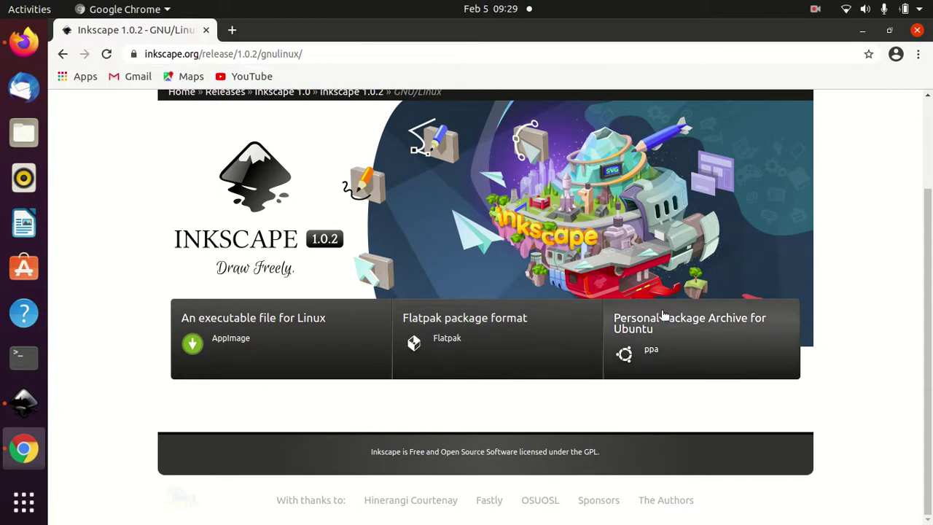
{"action": "left_click", "coordinate": [648, 340]}
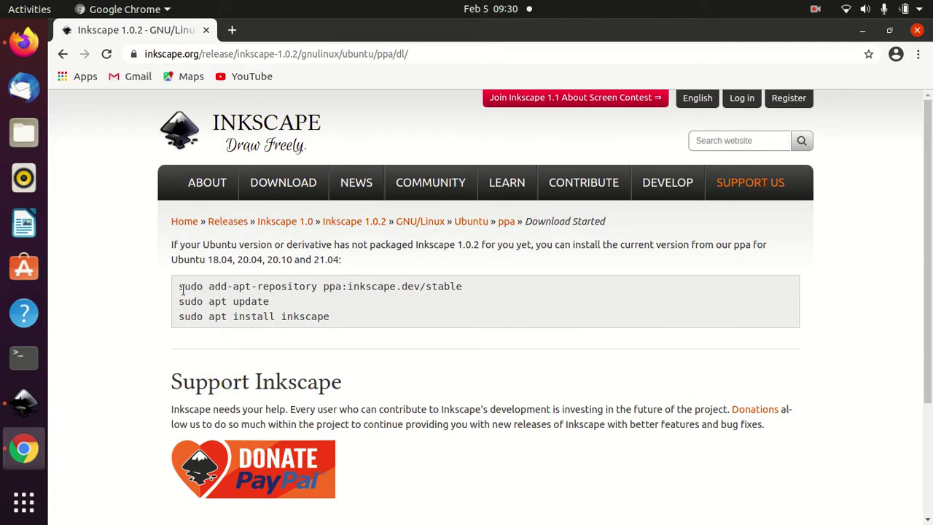
{"action": "left_click", "coordinate": [19, 358]}
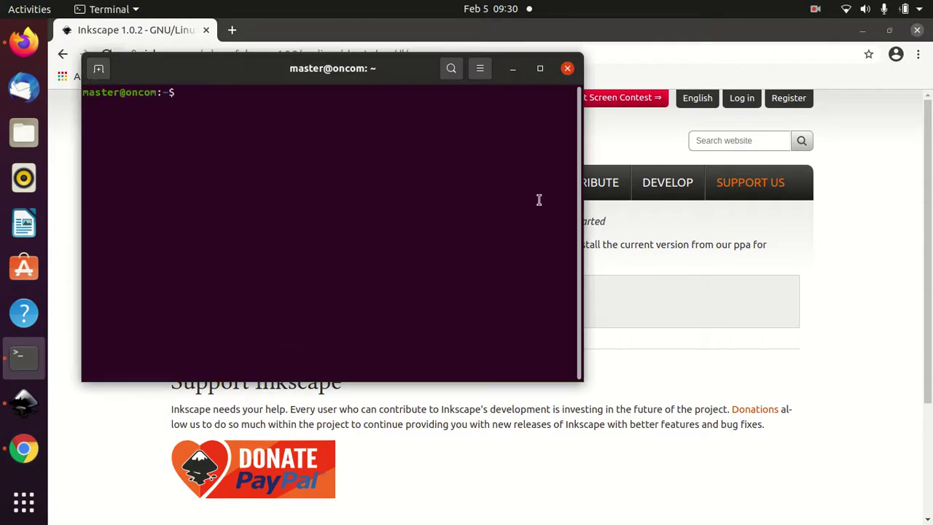
{"action": "left_click", "coordinate": [478, 388]}
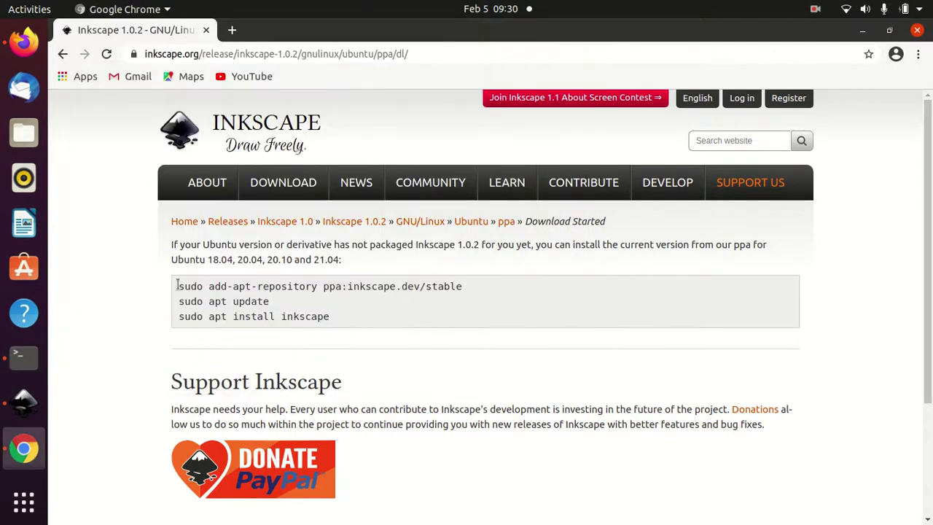
Copy the 'sudo add-apt-repository ppa:inkscape.dev/stable' command from the page.
{"action": "left_click_drag", "start_coordinate": [178, 286], "coordinate": [470, 289]}
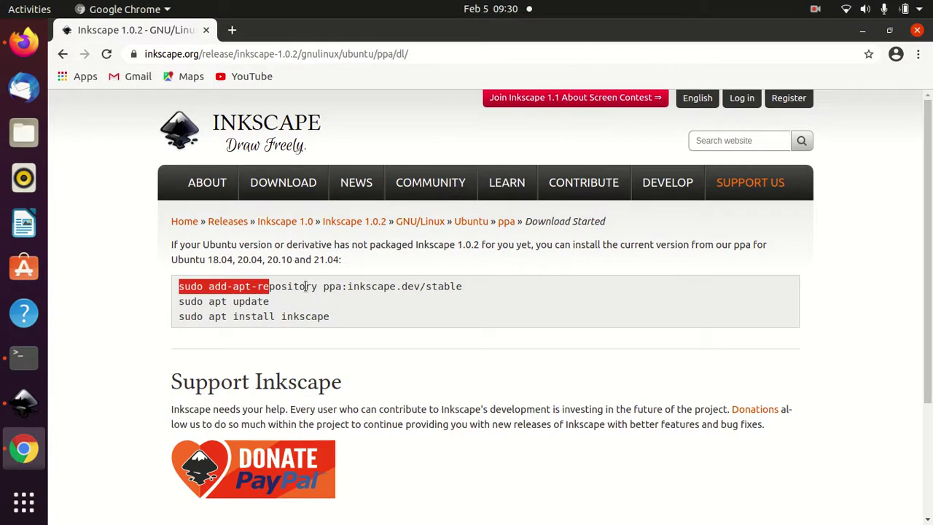
{"action": "right_click", "coordinate": [448, 287]}
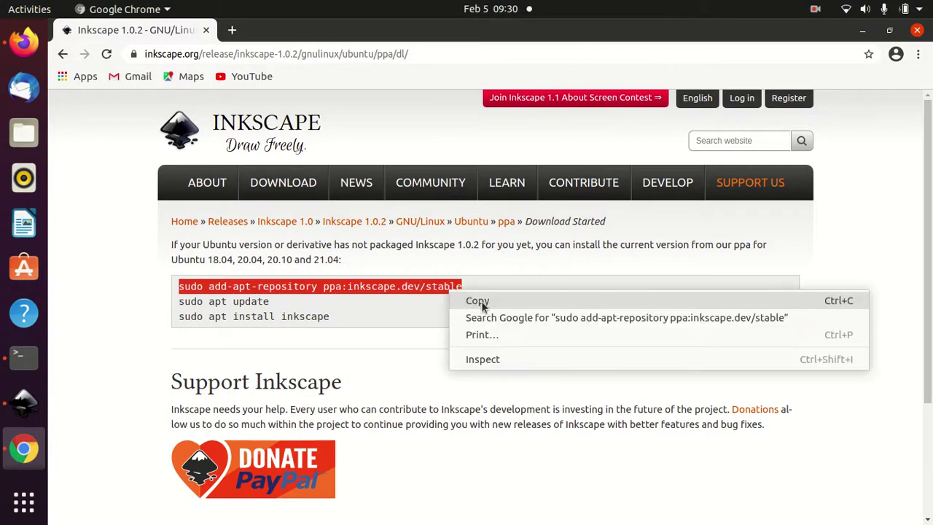
{"action": "left_click", "coordinate": [479, 302]}
Paste and run the add-apt-repository command in Terminal, entering the password and confirming.
{"action": "key", "text": "alt+Tab"}
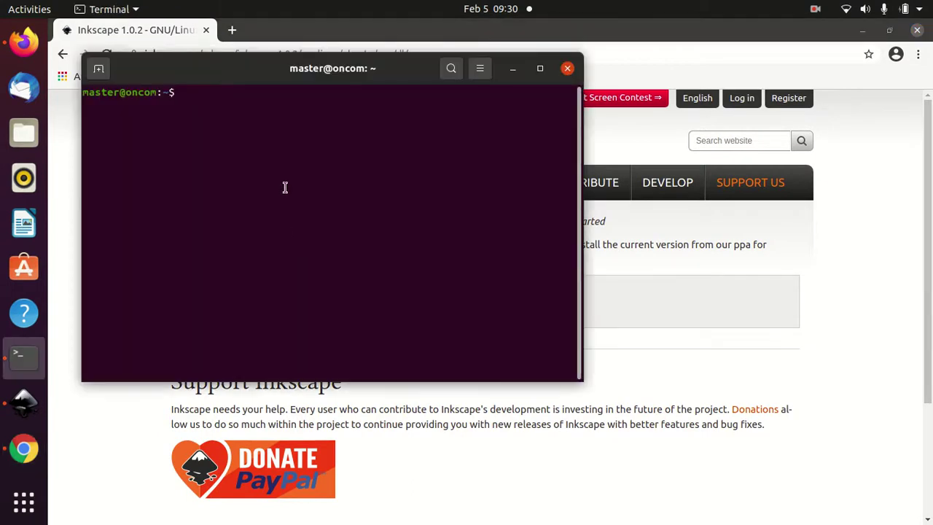
{"action": "key", "text": "ctrl+shift+v"}
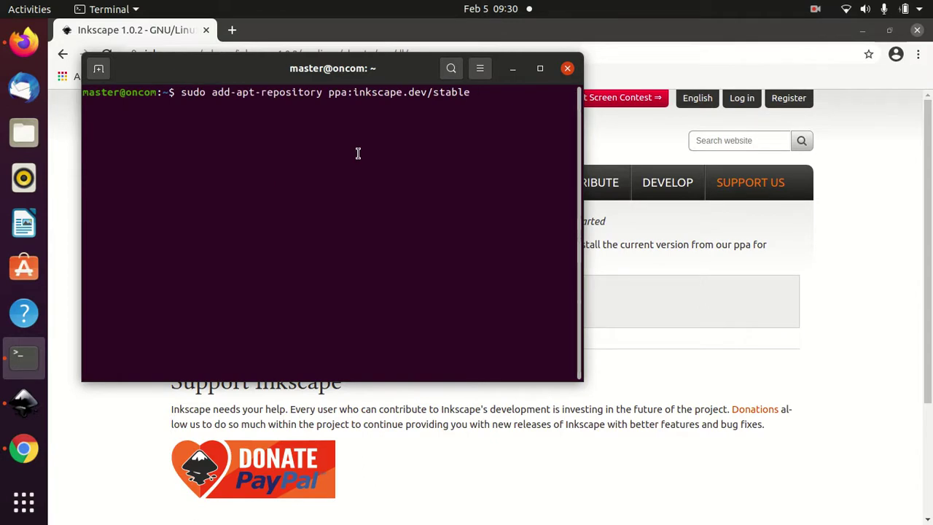
{"action": "key", "text": "Return"}
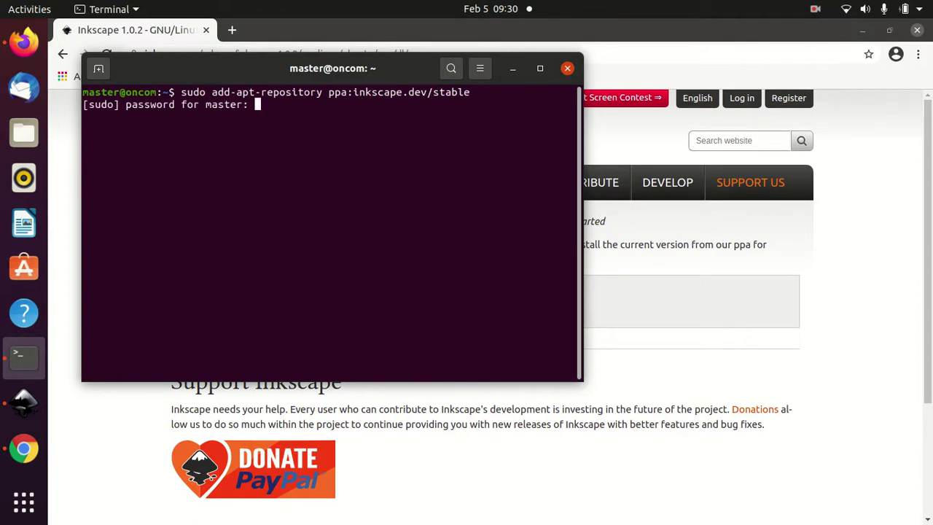
{"action": "key", "text": "Return"}
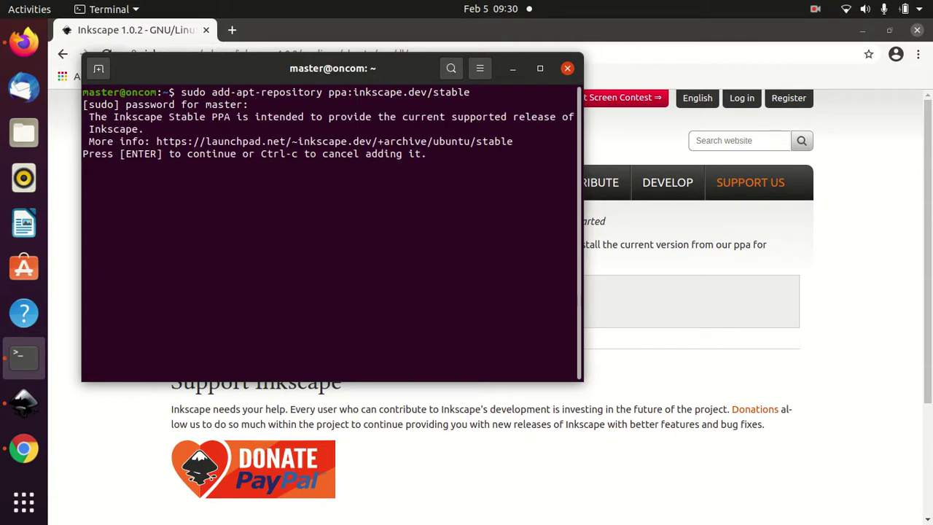
{"action": "key", "text": "Return"}
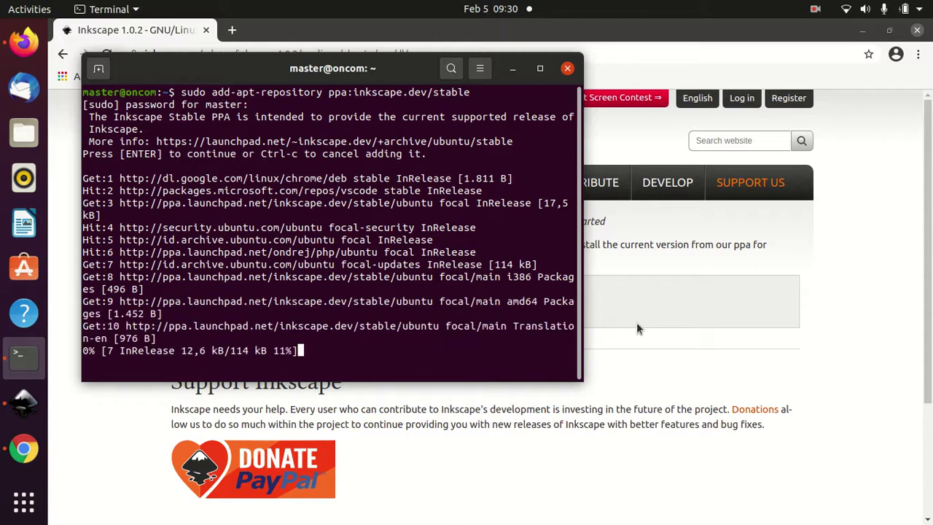
Maximize the Terminal window and zoom its text in twice.
{"action": "left_click", "coordinate": [540, 68]}
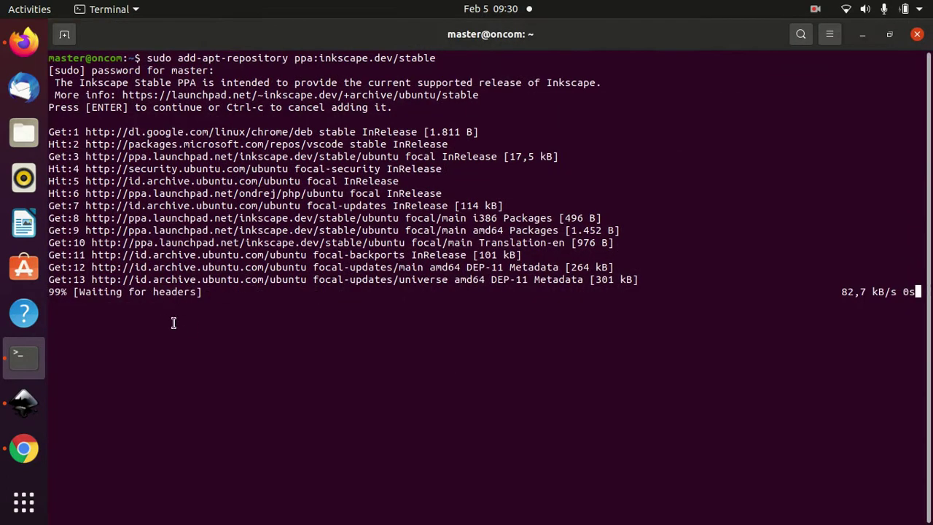
{"action": "left_click", "coordinate": [829, 39]}
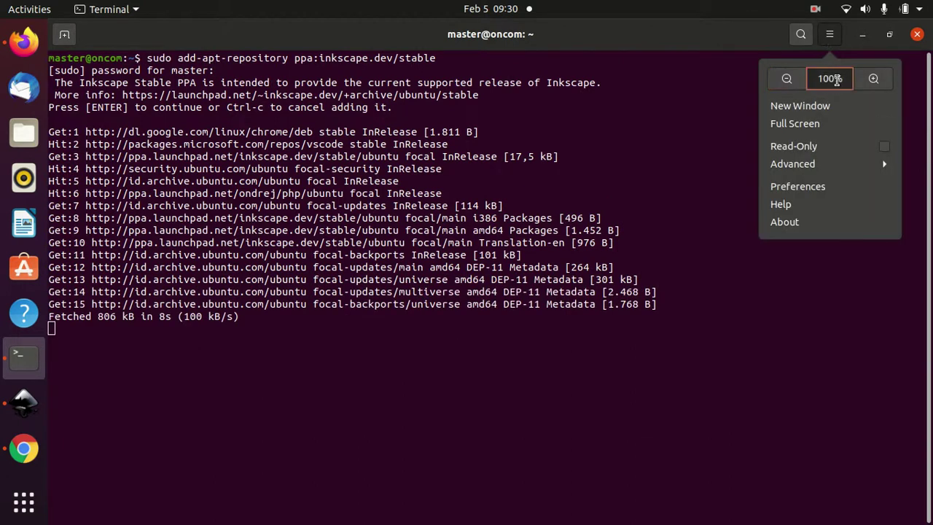
{"action": "left_click", "coordinate": [836, 78]}
{"action": "left_click", "coordinate": [836, 41]}
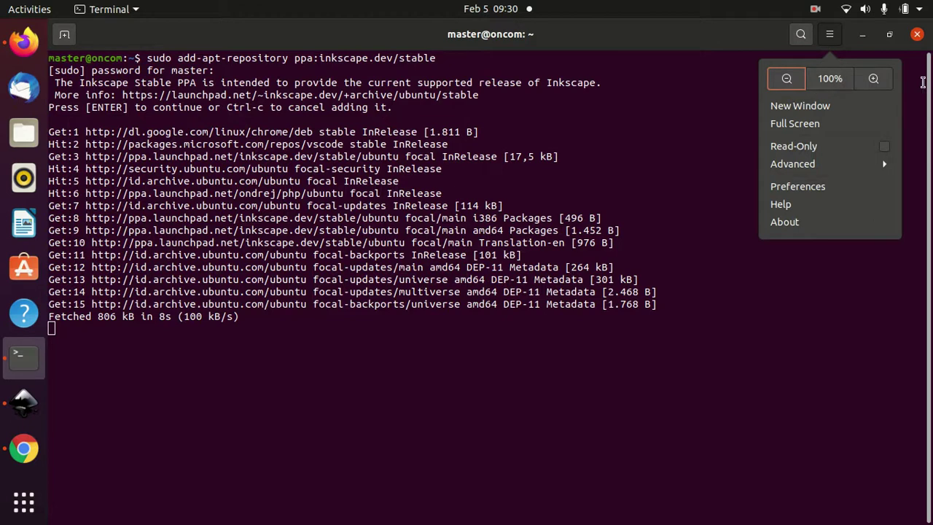
{"action": "left_click", "coordinate": [875, 79]}
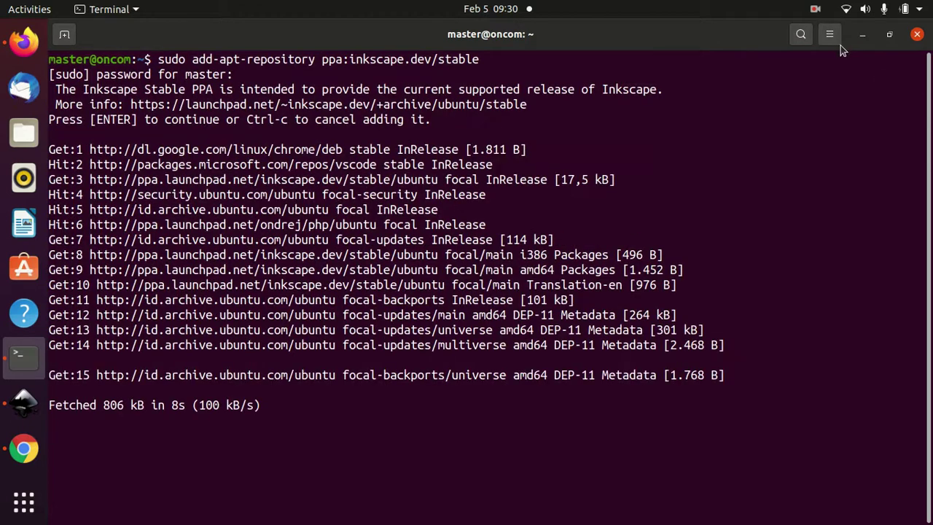
{"action": "left_click", "coordinate": [838, 40]}
{"action": "left_click", "coordinate": [873, 79]}
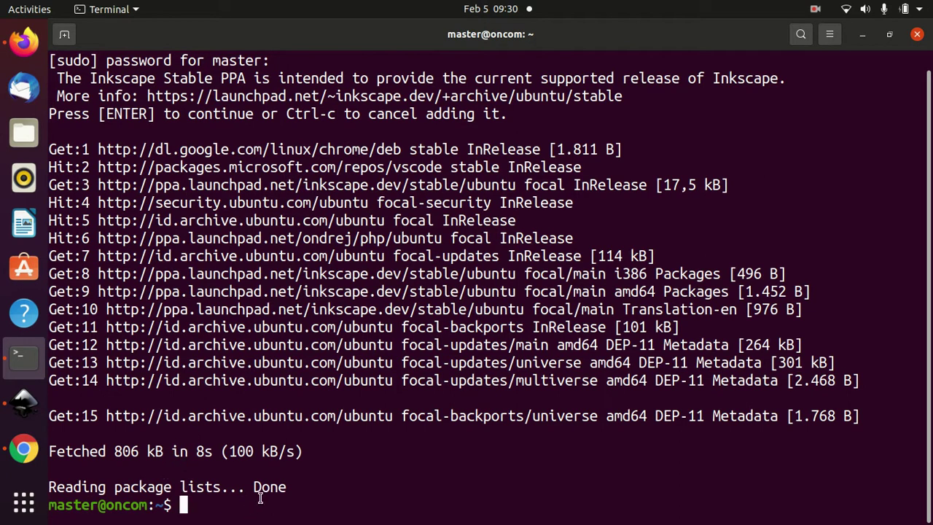
Run 'sudo apt update' in the Terminal to refresh the package lists.
{"action": "key", "text": "alt+Tab"}
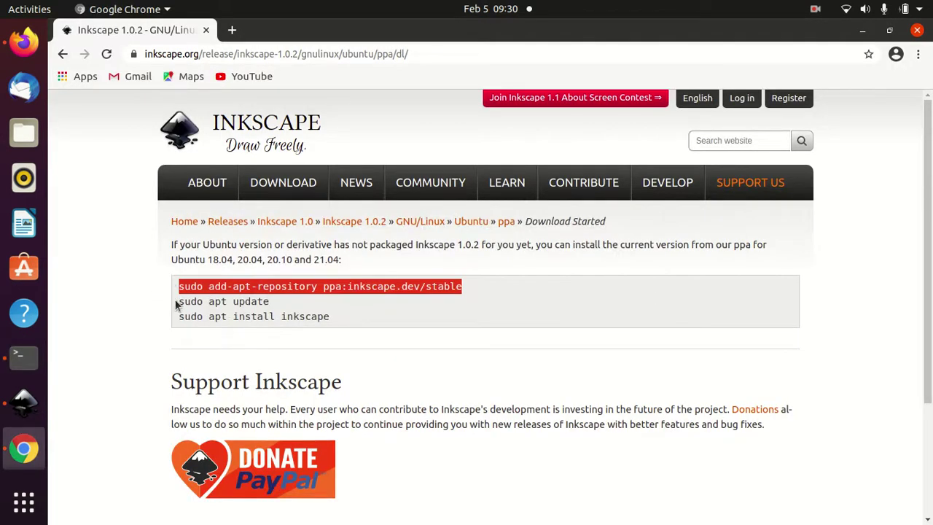
{"action": "key", "text": "alt+Tab"}
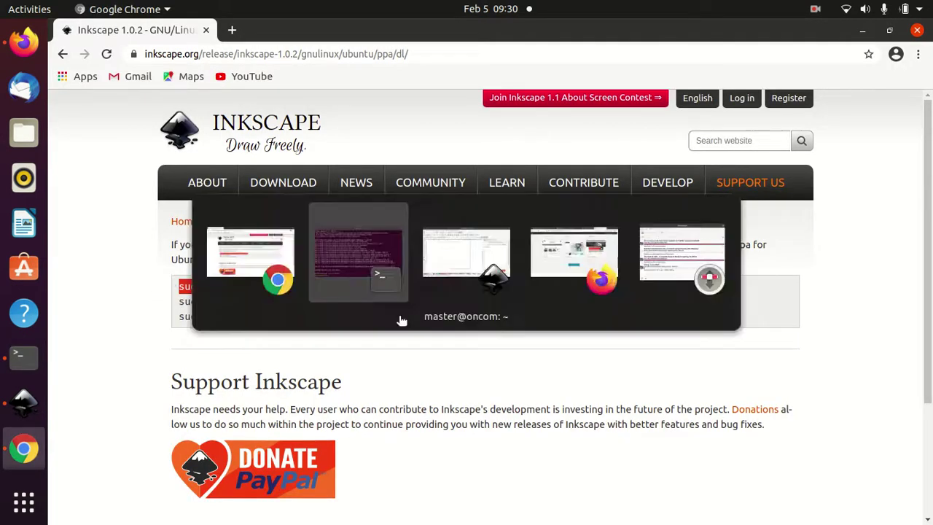
{"action": "key", "text": "alt+Tab"}
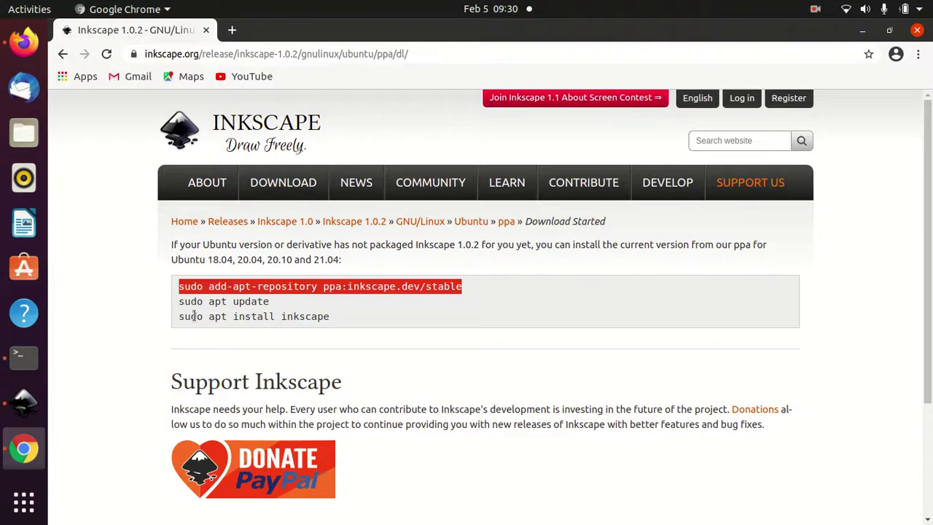
{"action": "left_click_drag", "start_coordinate": [179, 301], "coordinate": [286, 305]}
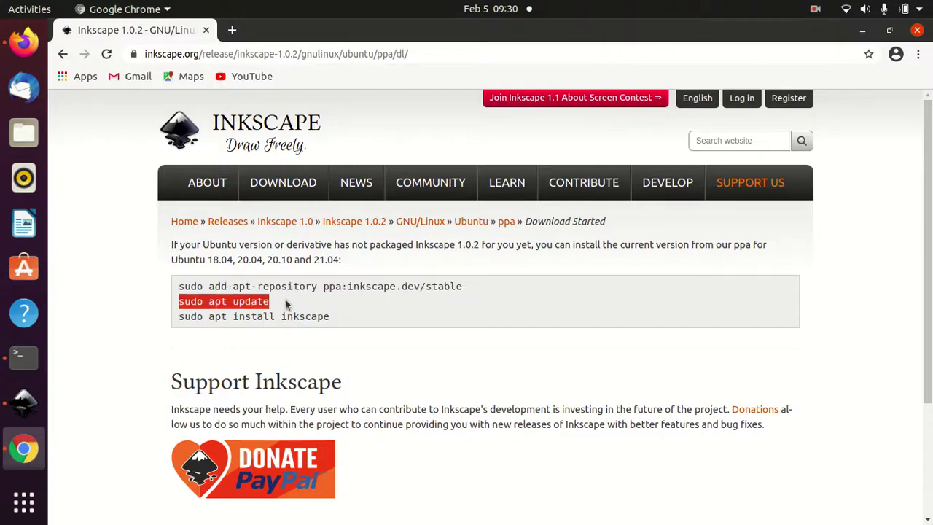
{"action": "key", "text": "alt+Tab"}
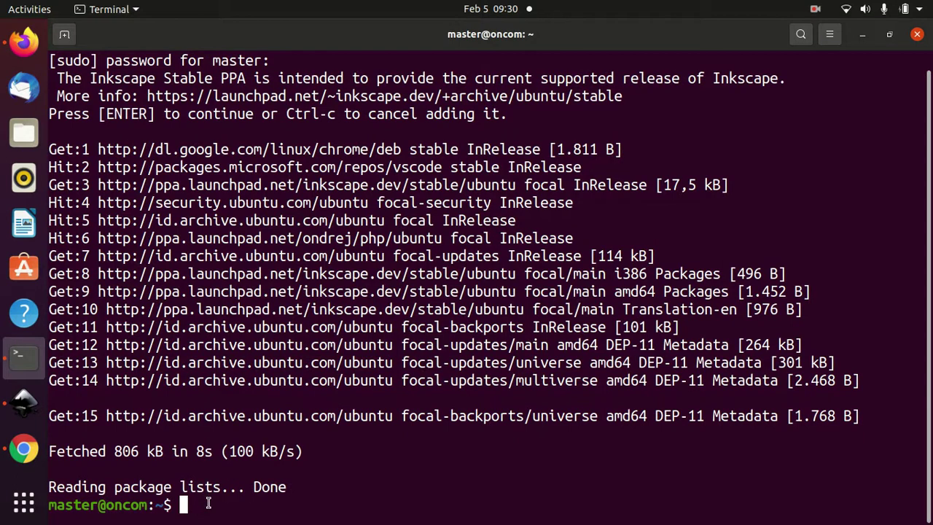
{"action": "type", "text": "sudo apt update"}
{"action": "key", "text": "Return"}
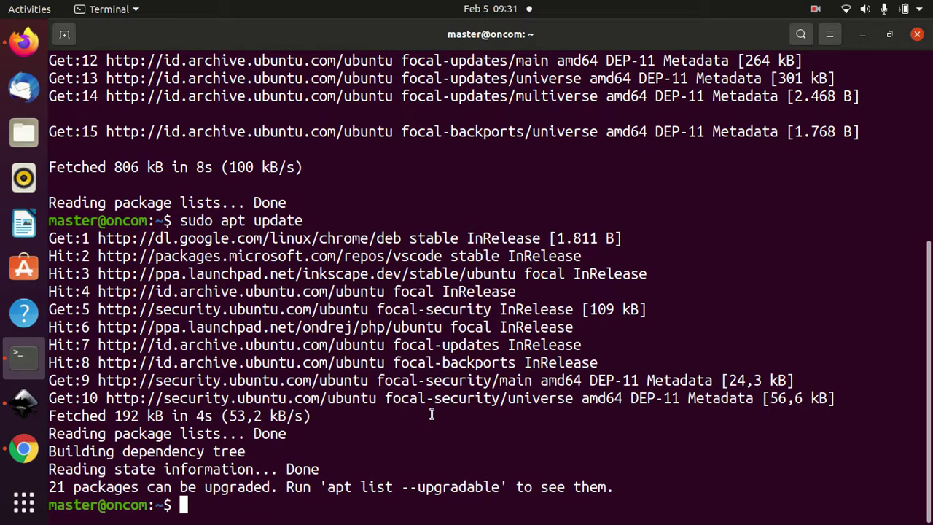
Copy 'sudo apt install inkscape' from the PPA page and run it in Terminal.
{"action": "key", "text": "alt+Tab"}
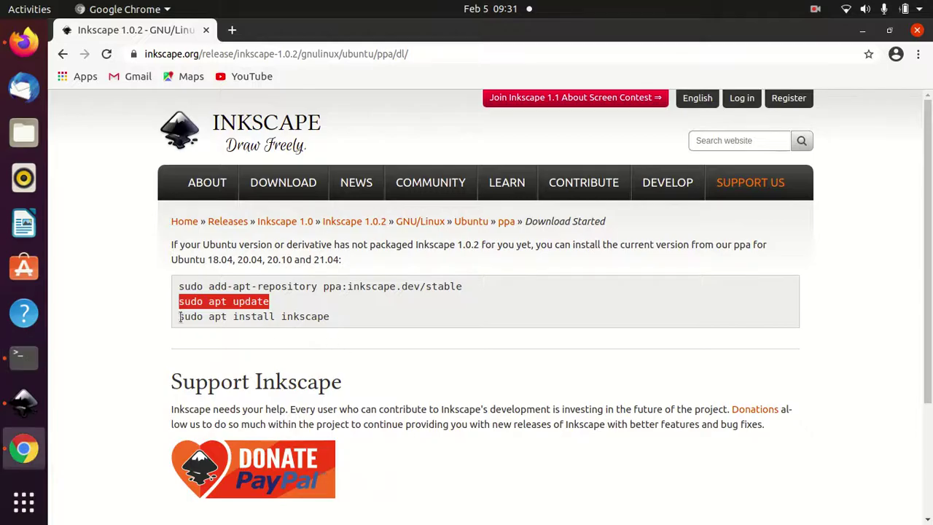
{"action": "left_click_drag", "start_coordinate": [178, 318], "coordinate": [336, 322]}
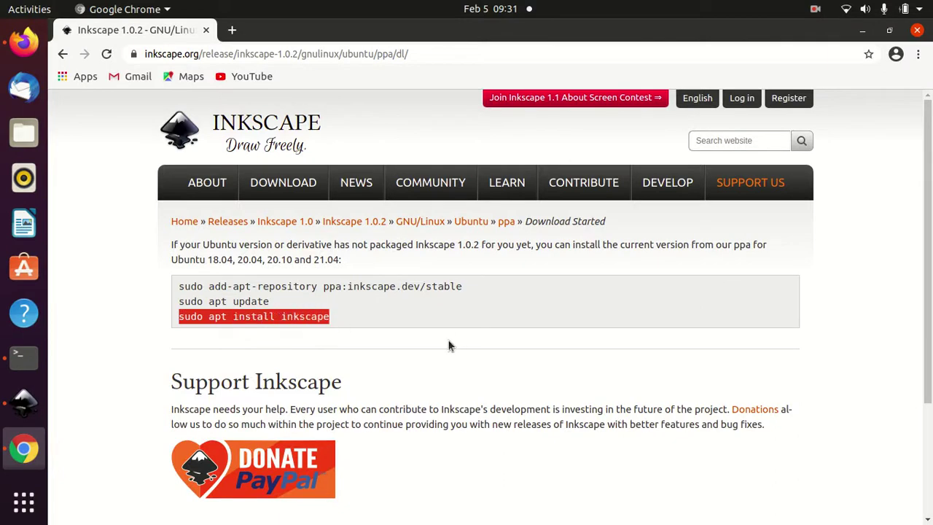
{"action": "key", "text": "alt+Tab"}
{"action": "key", "text": "ctrl+shift+v"}
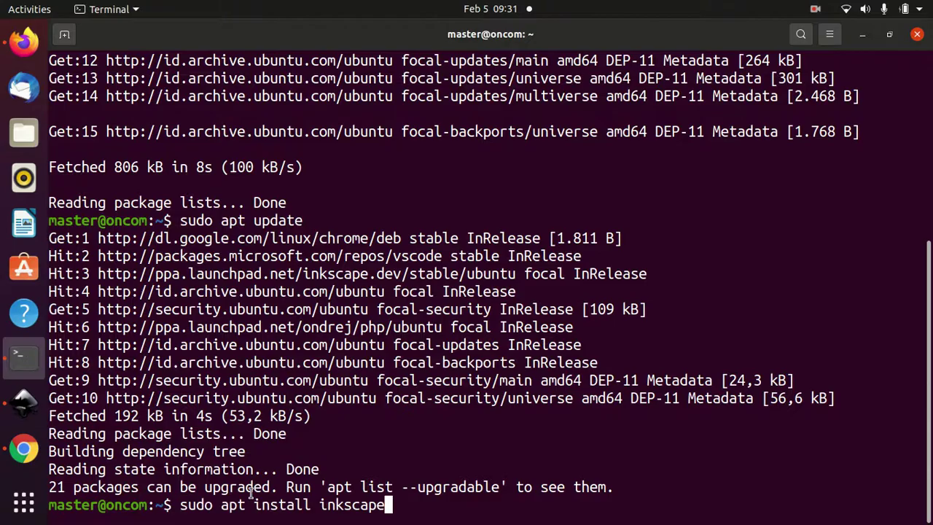
{"action": "key", "text": "Return"}
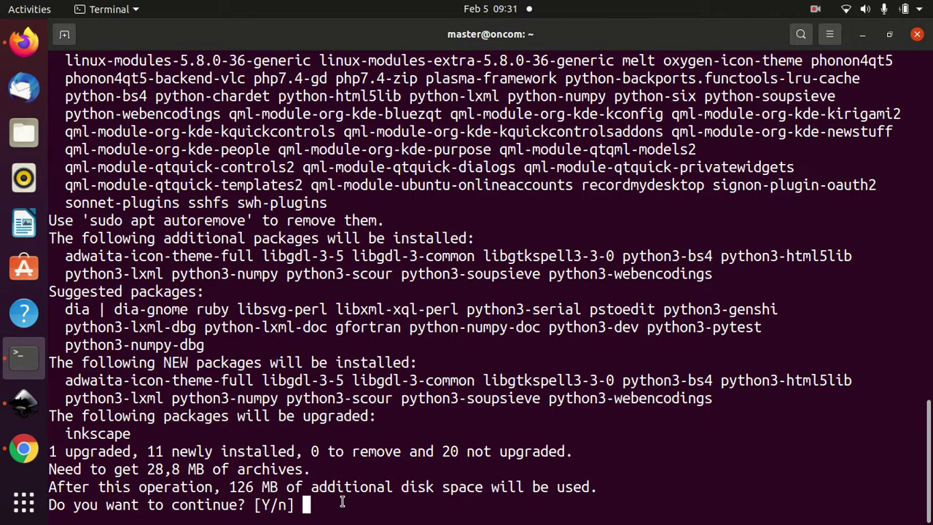
Answer Y at the continue prompt and let inkscape 1.0.2 finish installing.
{"action": "type", "text": "Y"}
{"action": "key", "text": "Return"}
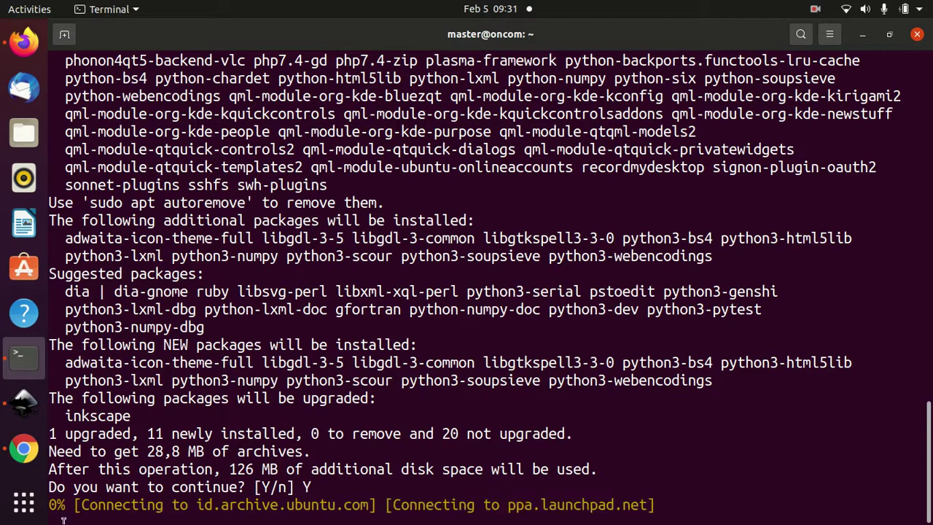
{"action": "left_click", "coordinate": [815, 9]}
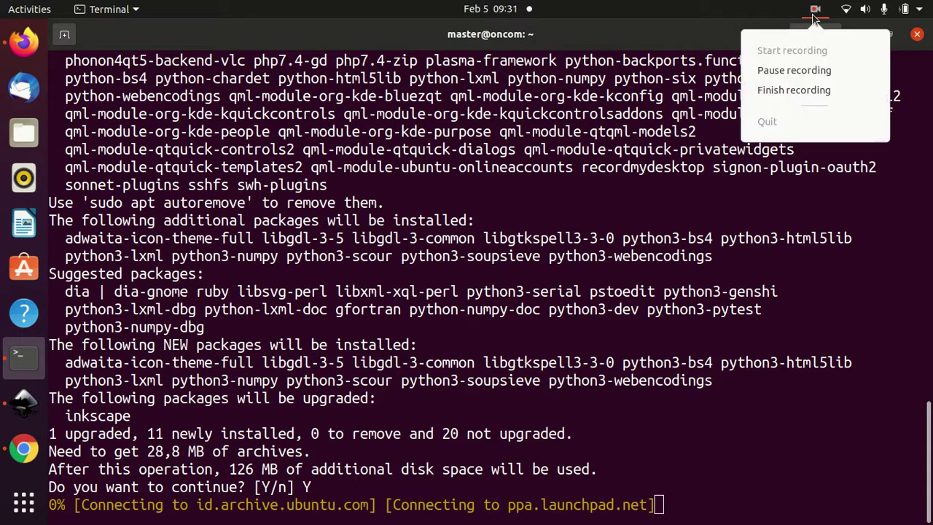
{"action": "left_click", "coordinate": [801, 71]}
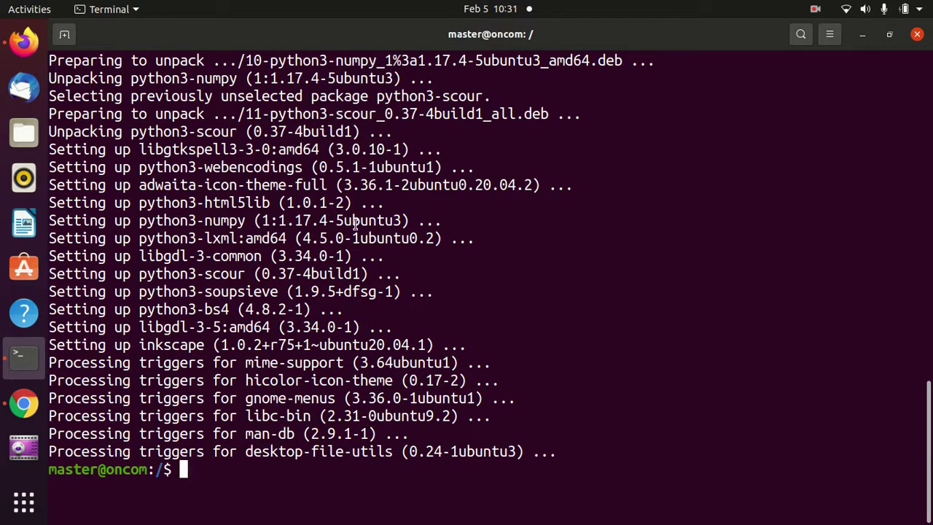
Run 'inkscape' from the Terminal and maximize the new Inkscape window.
{"action": "type", "text": "inkscape"}
{"action": "key", "text": "Return"}
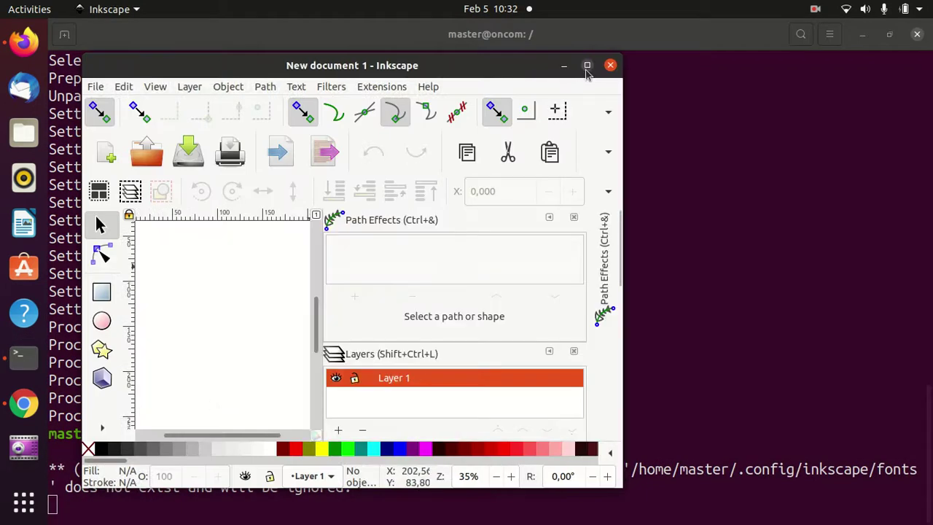
{"action": "left_click", "coordinate": [586, 65]}
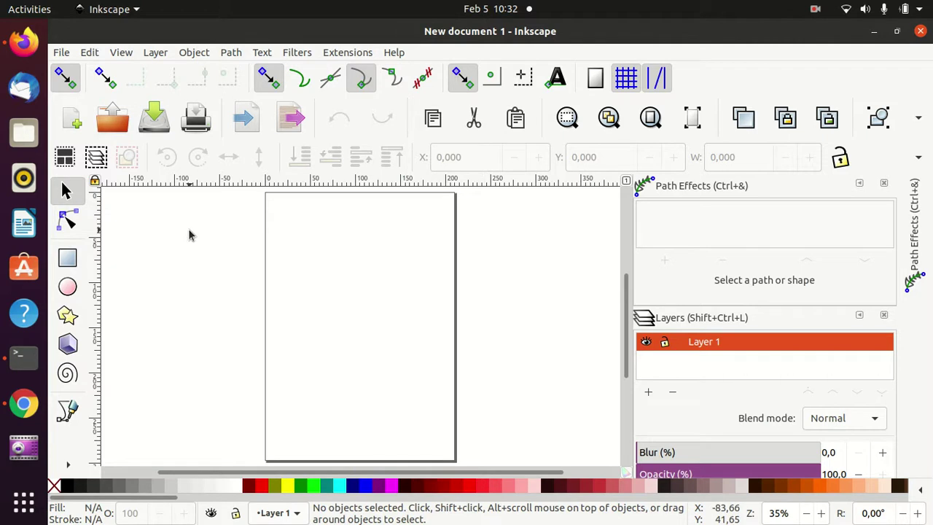
{"action": "scroll", "coordinate": [539, 268], "scroll_direction": "down", "scroll_amount": 3}
{"action": "scroll", "coordinate": [538, 267], "scroll_direction": "up", "scroll_amount": 1}
{"action": "scroll", "coordinate": [539, 264], "scroll_direction": "up", "scroll_amount": 1}
{"action": "scroll", "coordinate": [540, 264], "scroll_direction": "up", "scroll_amount": 1}
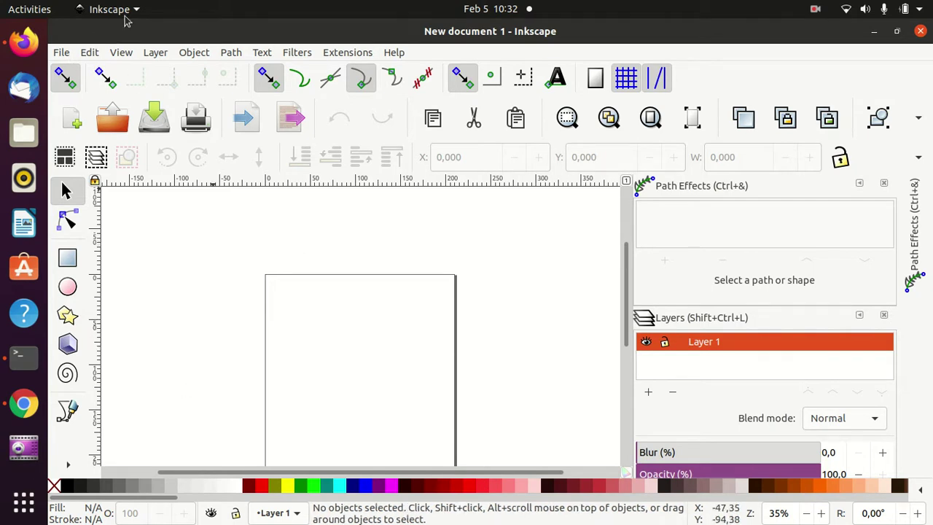
{"action": "left_click", "coordinate": [394, 54]}
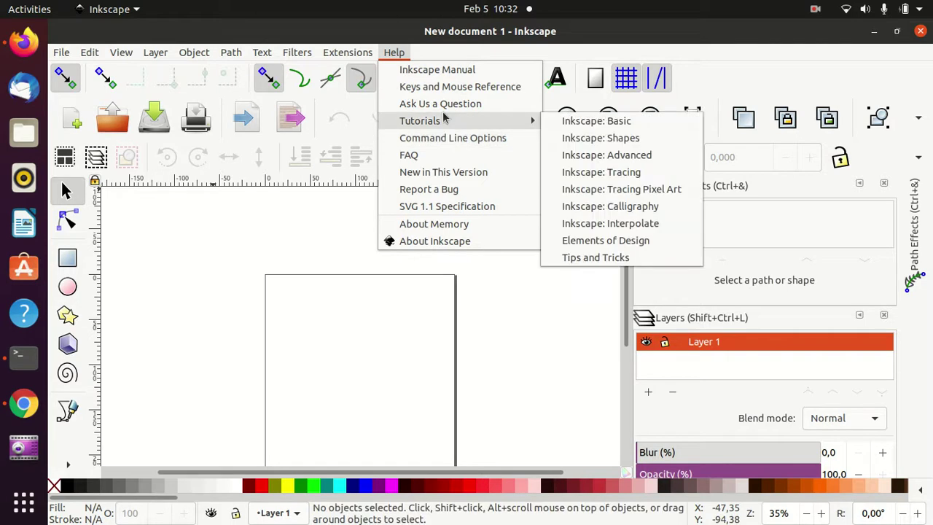
{"action": "left_click", "coordinate": [442, 241]}
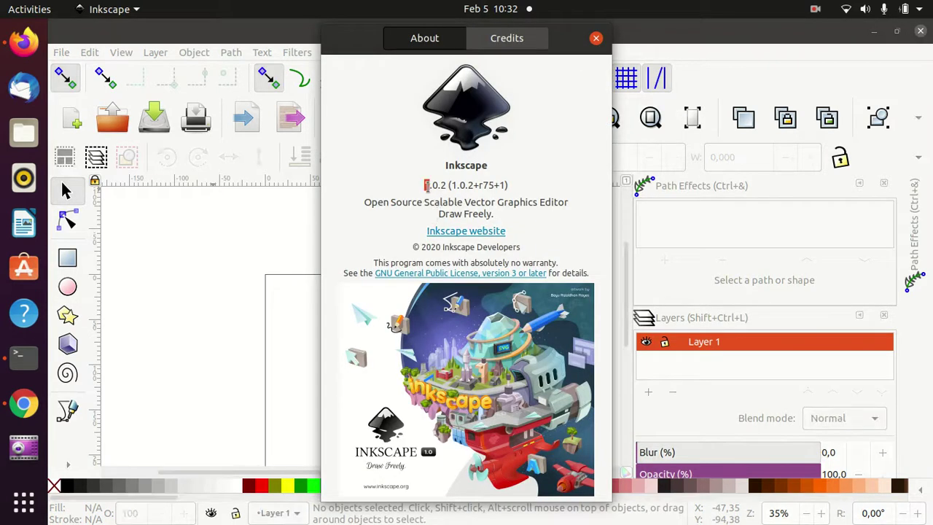
{"action": "left_click_drag", "start_coordinate": [427, 185], "coordinate": [447, 187]}
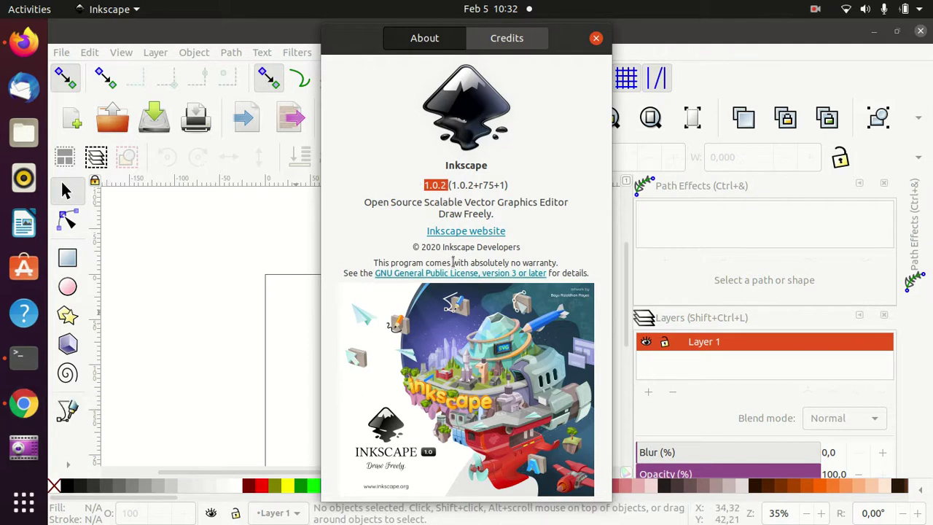
{"action": "left_click", "coordinate": [421, 184]}
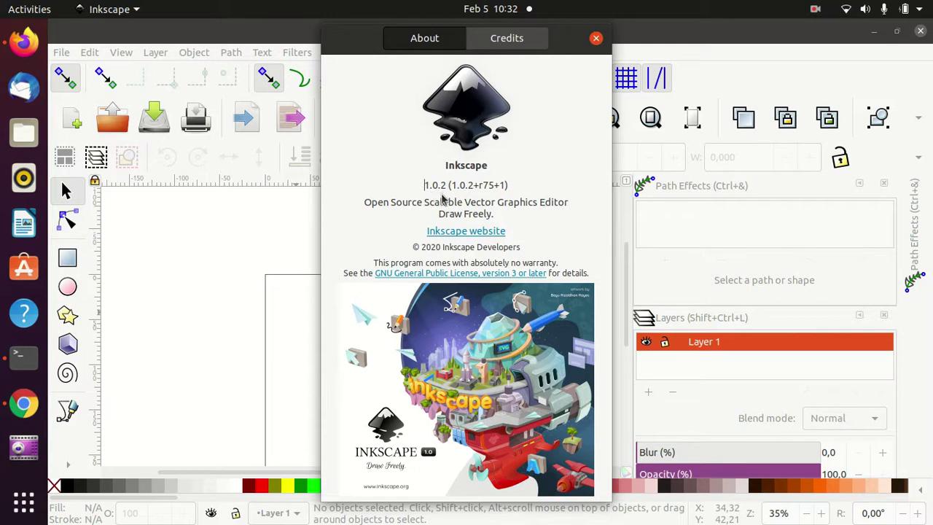
{"action": "left_click", "coordinate": [596, 38]}
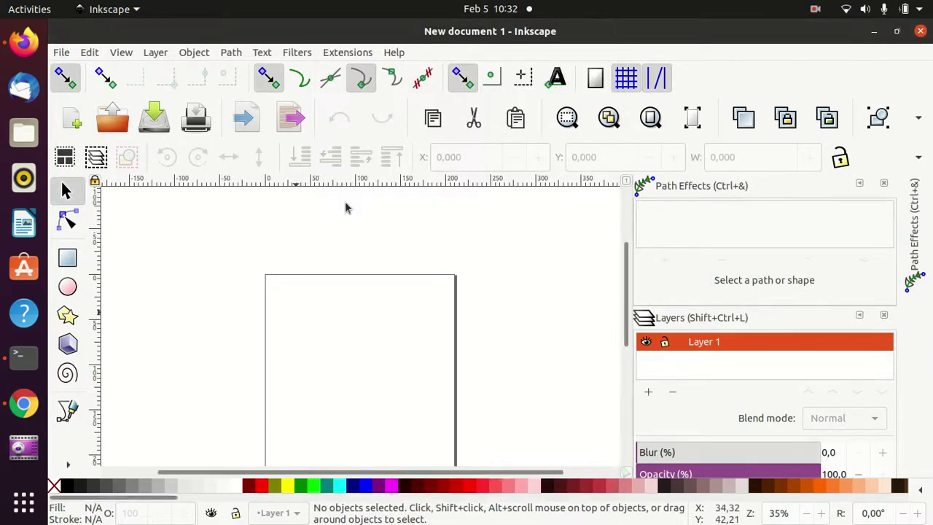